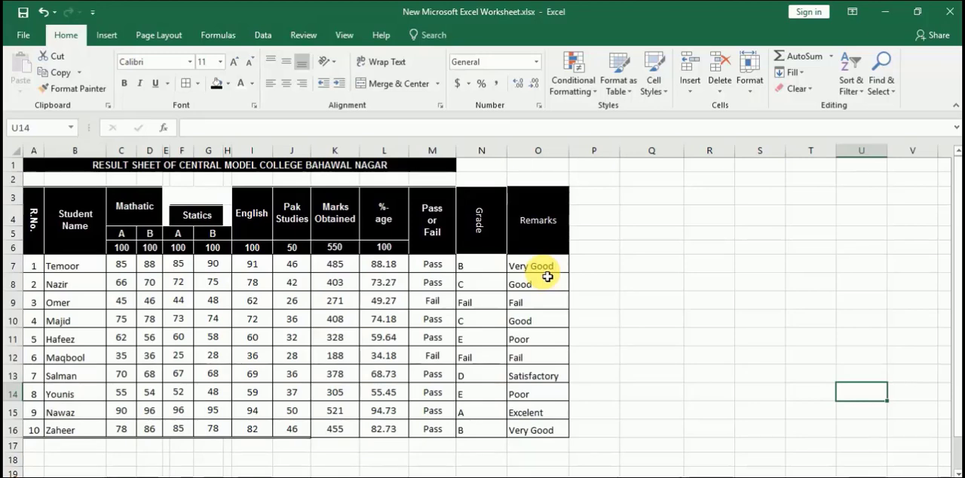
Select the Student Name and English columns together, from their headers in row 3 down to row 16
left_click_drag(90, 236, 93, 433)
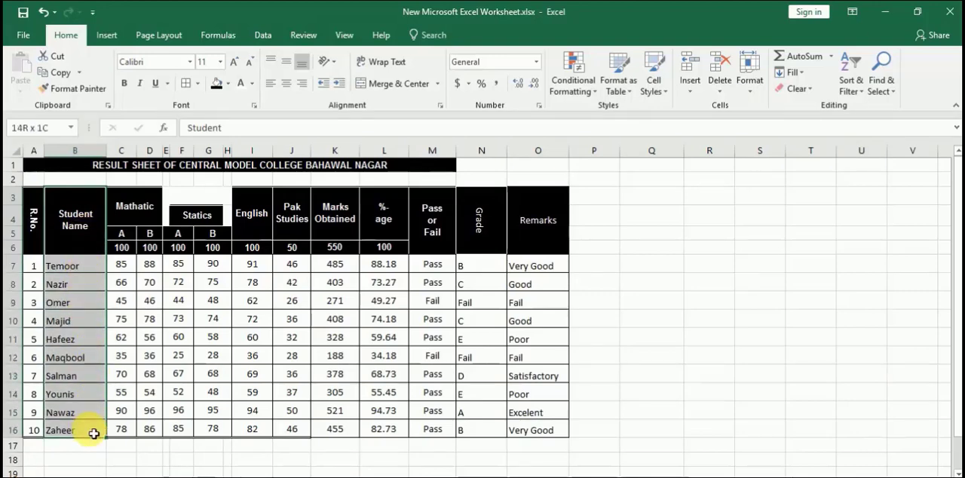
left_click_drag(93, 434, 94, 434)
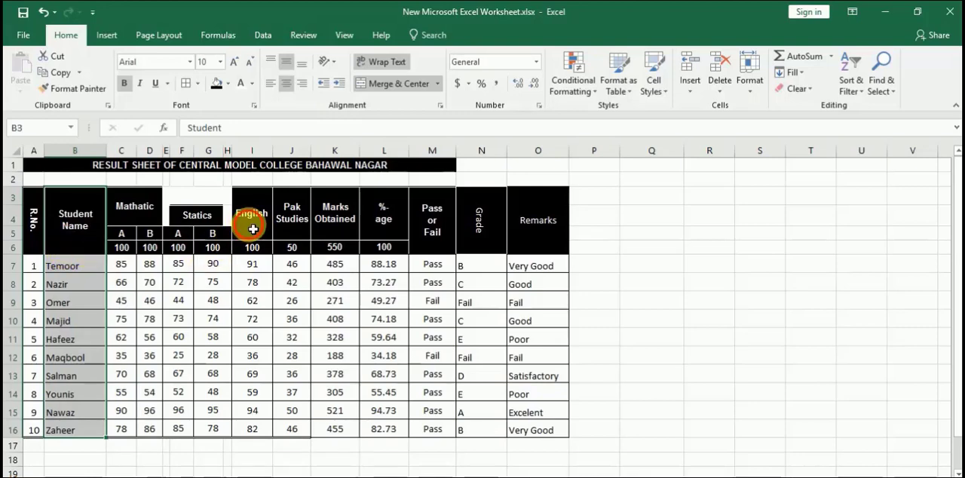
left_click_drag(252, 226, 256, 421, "ctrl")
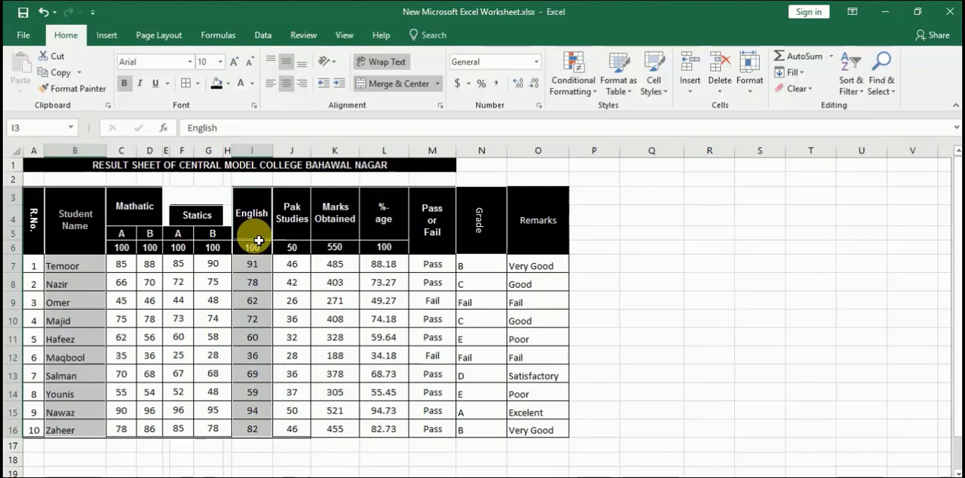
Preview column, line, hierarchy and pie chart types for the selected data and insert a basic 2-D Line chart
left_click(106, 35)
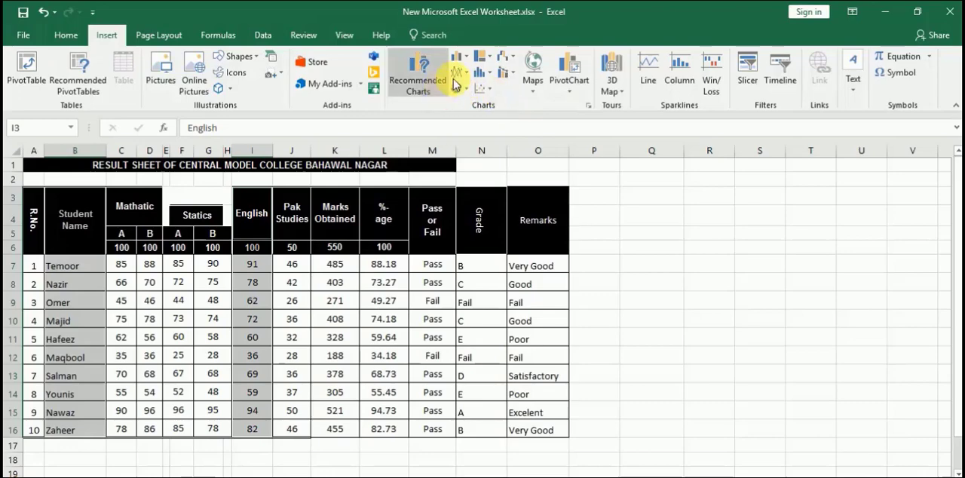
left_click(469, 61)
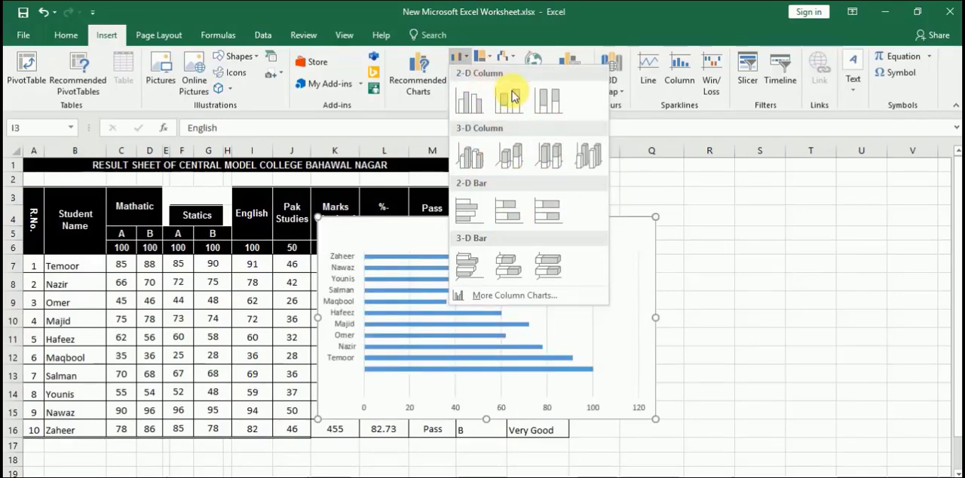
left_click(673, 178)
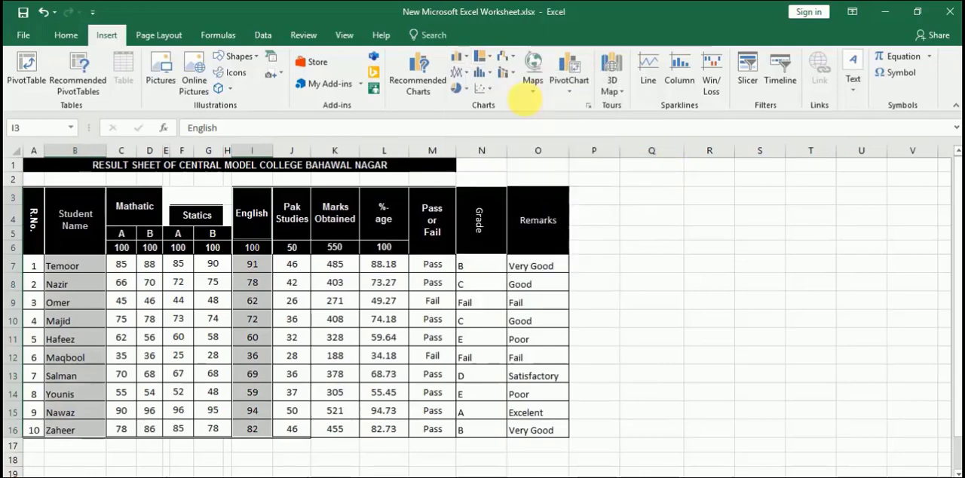
left_click(468, 74)
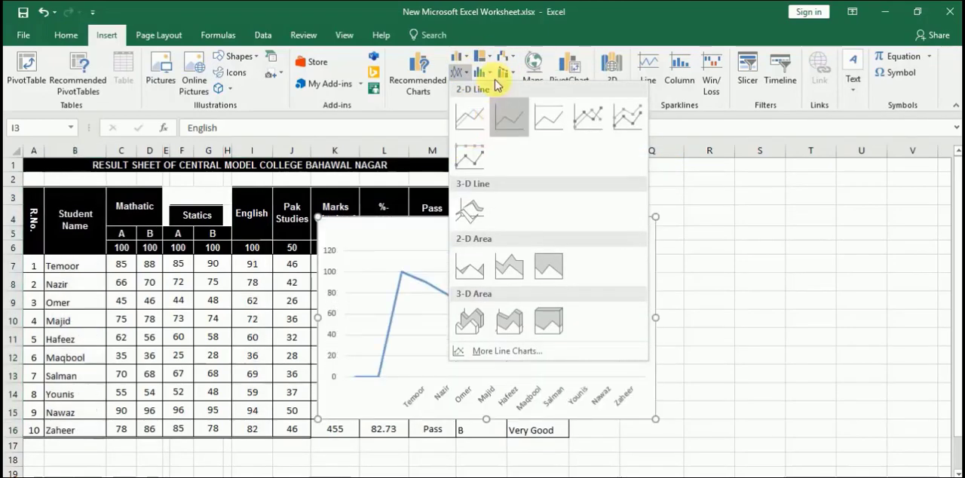
left_click(489, 62)
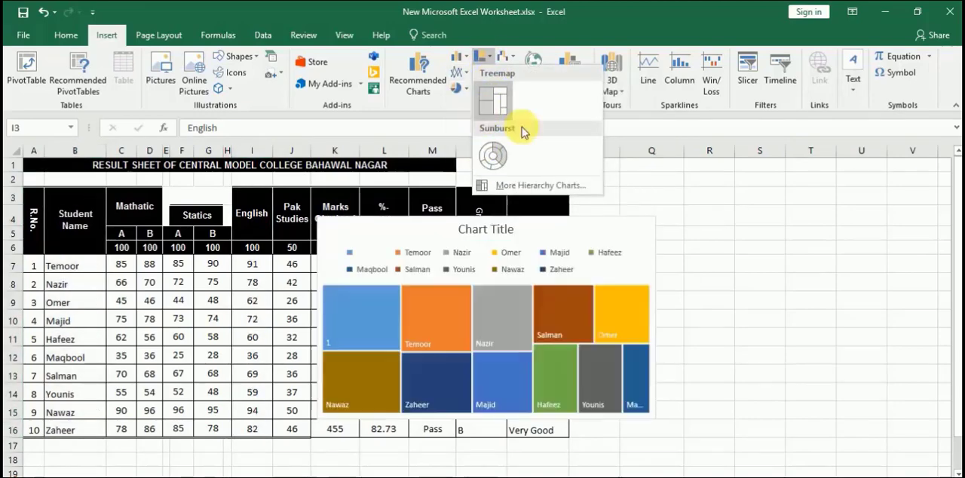
left_click(671, 193)
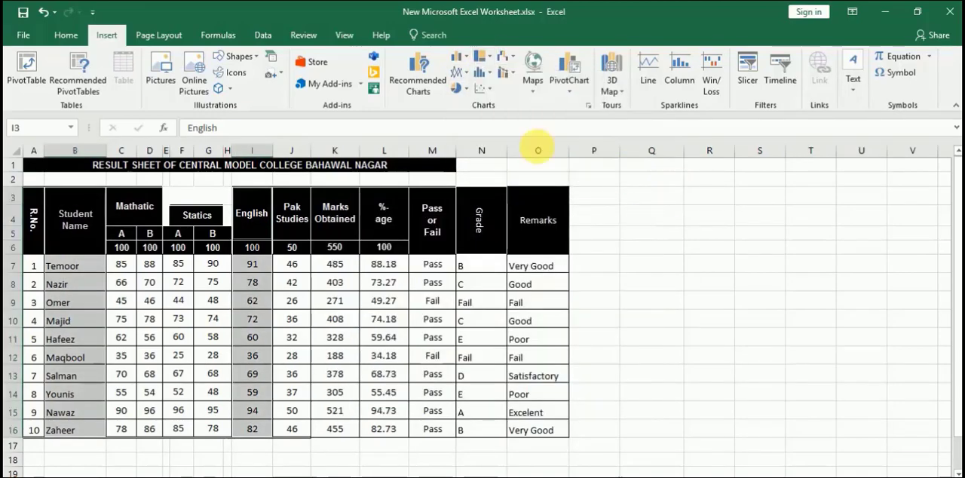
left_click(465, 90)
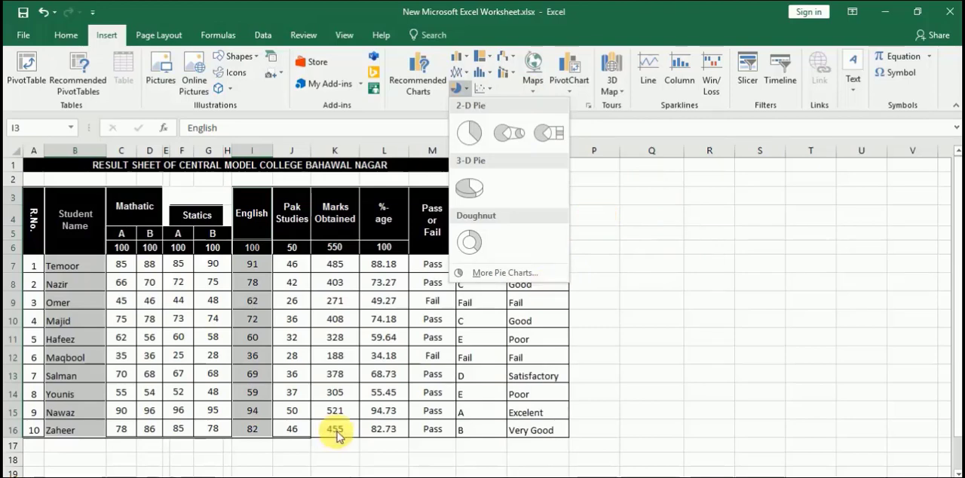
left_click(458, 73)
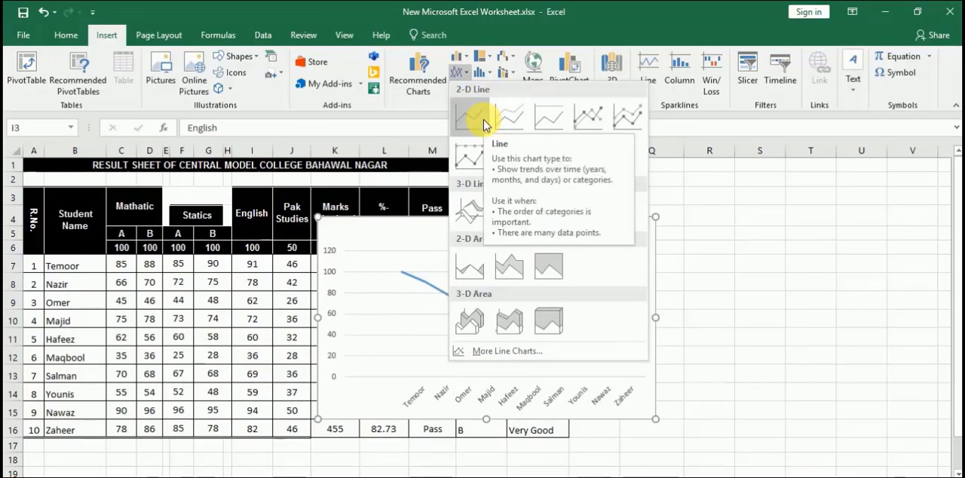
left_click(483, 125)
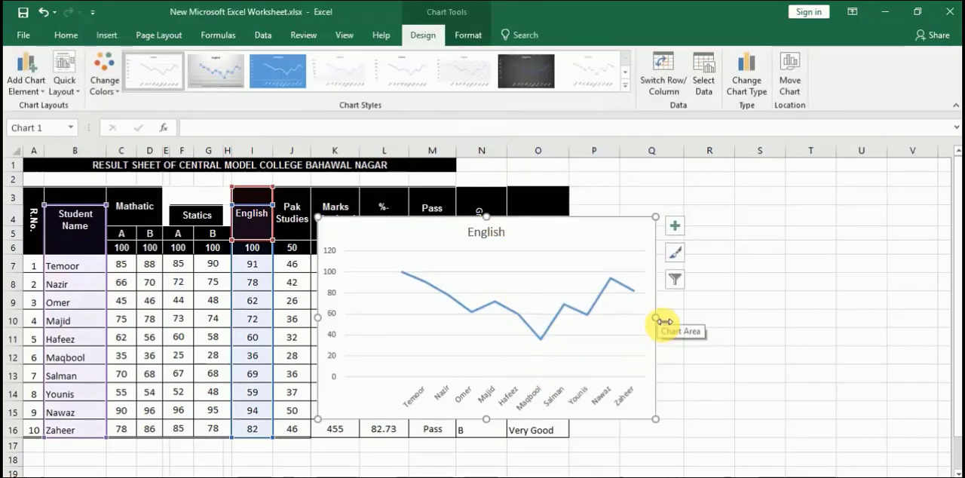
Widen the English chart, reduce its height, and move it over columns L to V starting at row 5
left_click_drag(671, 319, 856, 318)
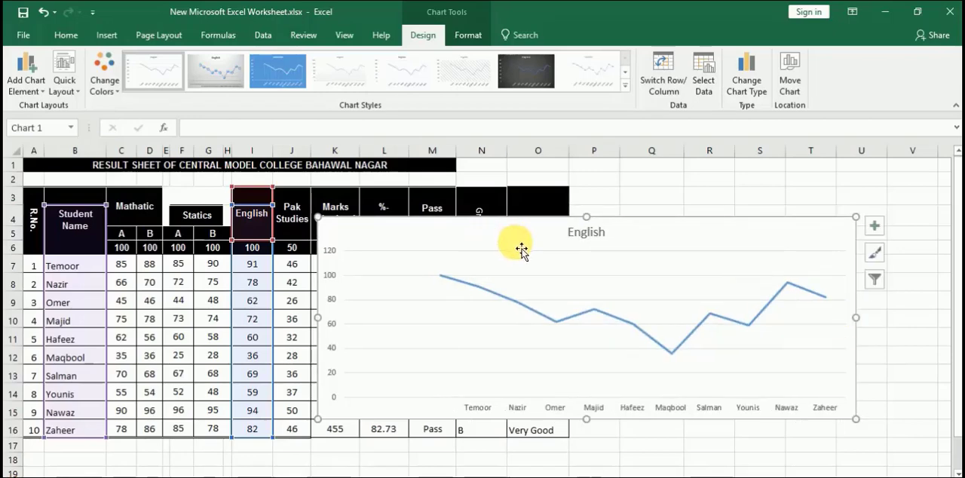
left_click_drag(589, 218, 596, 268)
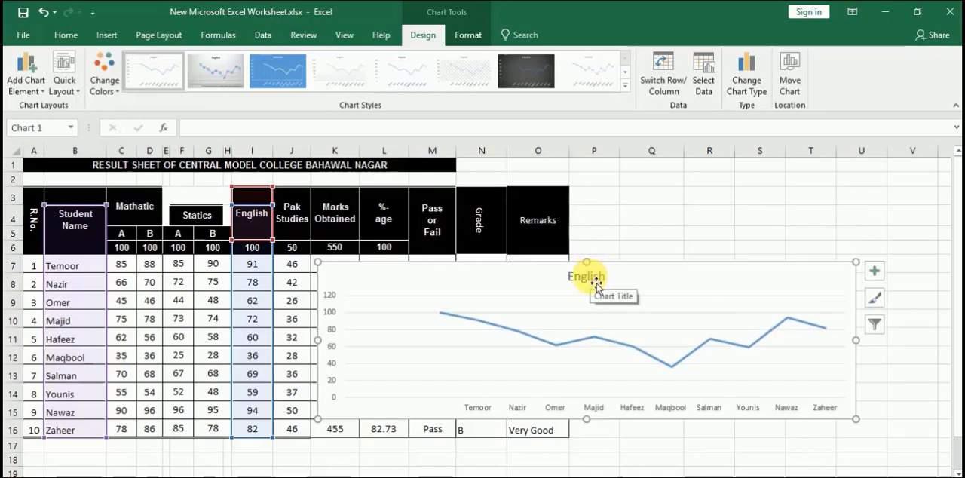
left_click_drag(596, 281, 650, 269)
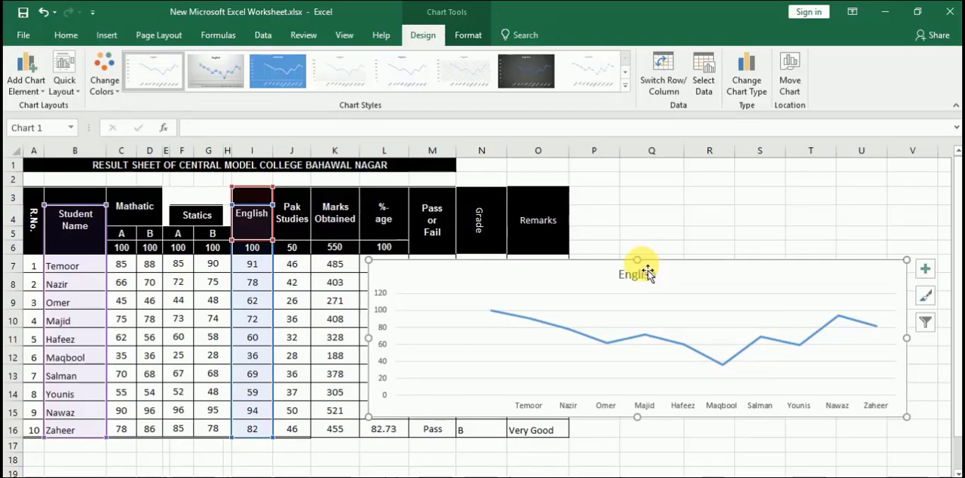
left_click_drag(614, 291, 706, 344)
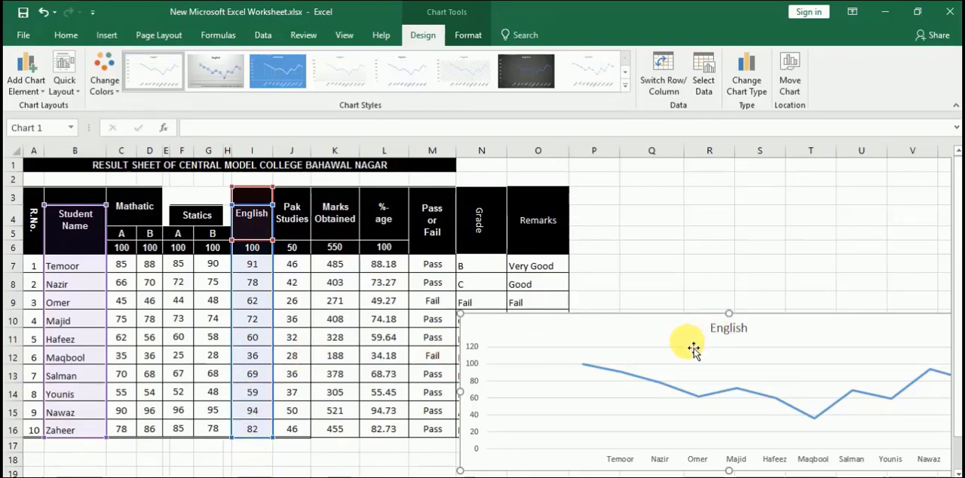
left_click_drag(689, 337, 601, 254)
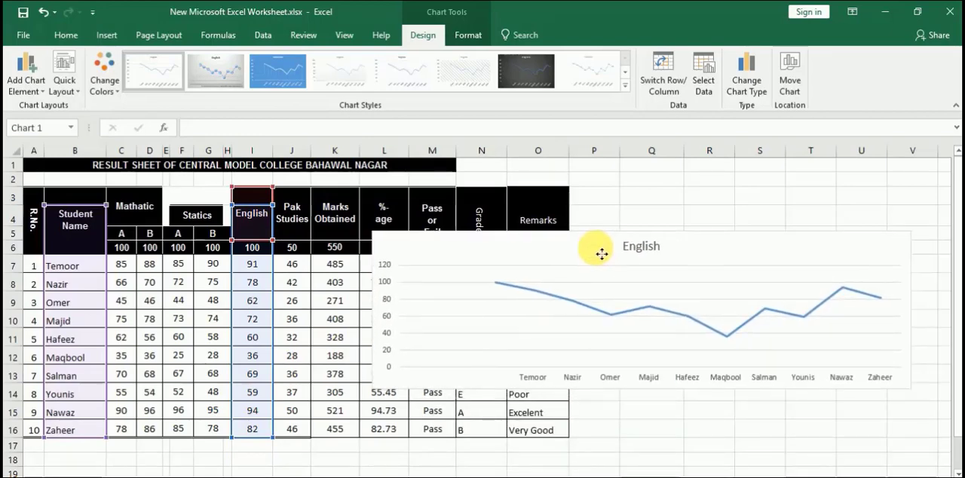
left_click_drag(602, 254, 601, 255)
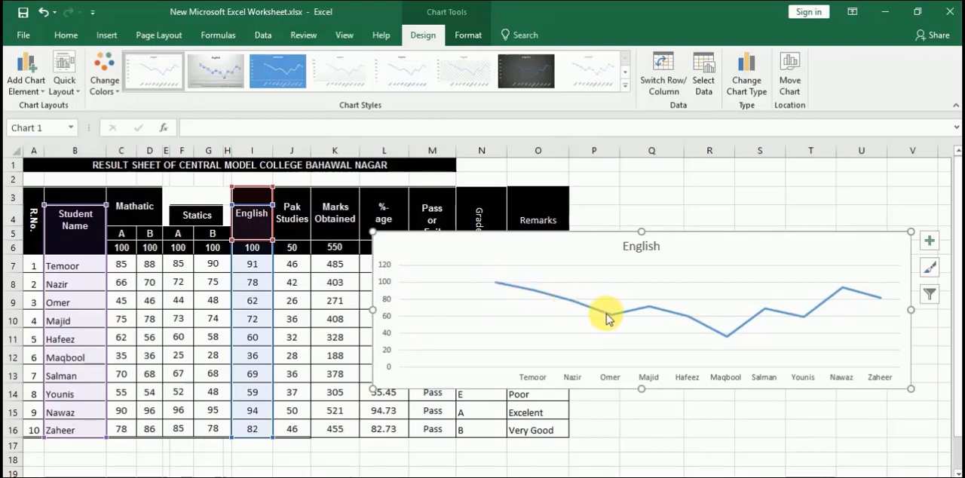
Make the English chart slightly taller by extending its lower edge down within row 14
mouse_move(612, 319)
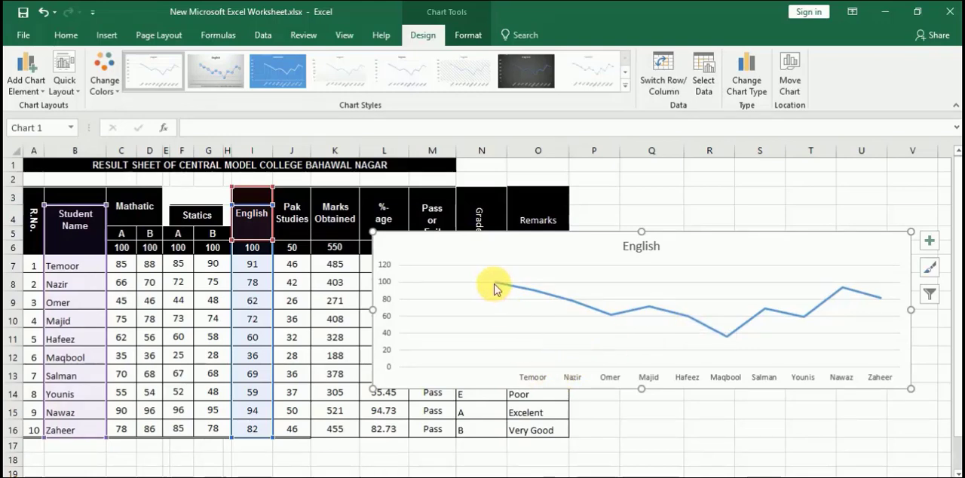
mouse_move(495, 289)
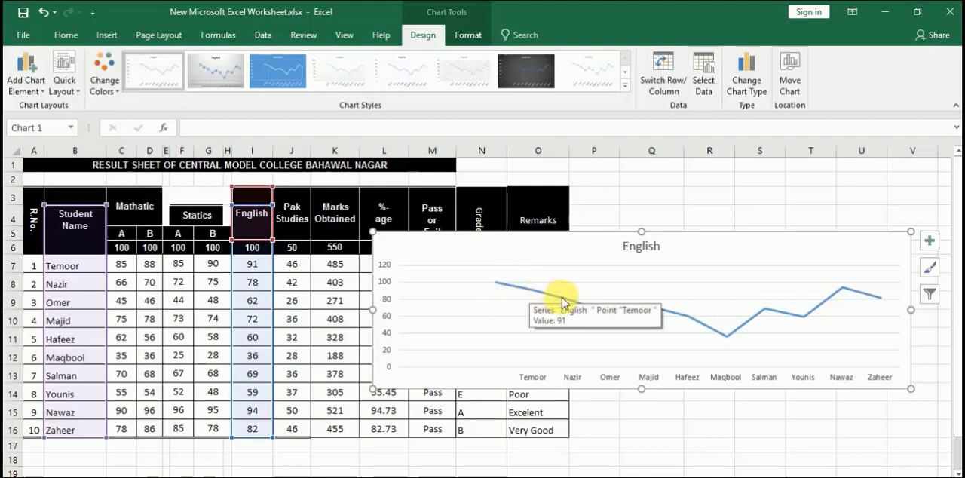
mouse_move(579, 308)
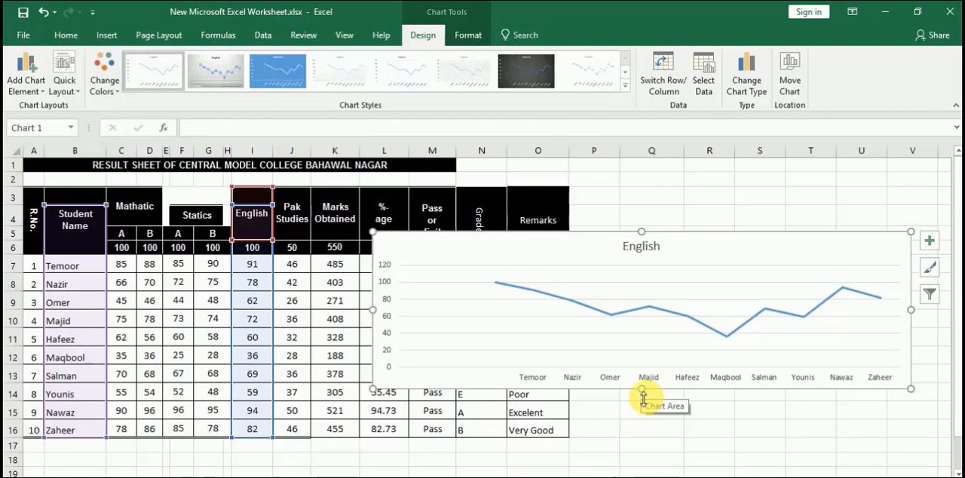
left_click_drag(643, 400, 646, 408)
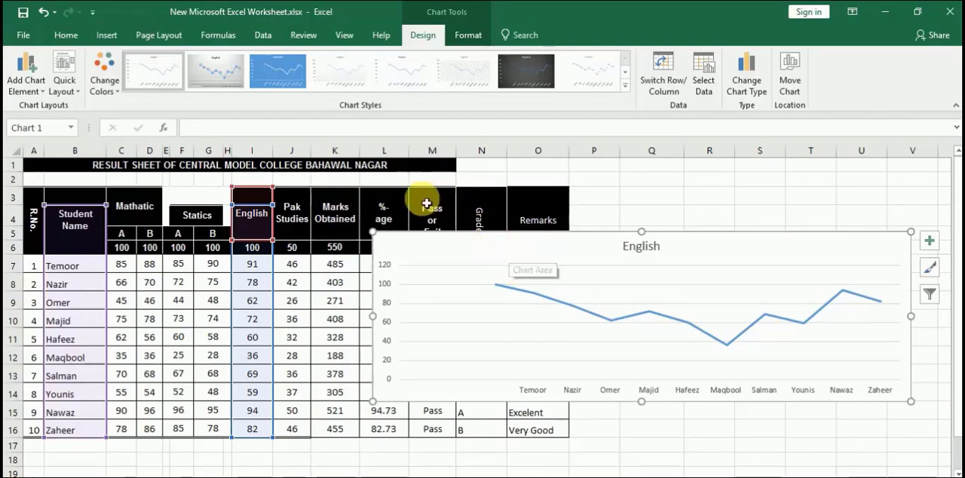
Preview the available chart styles and apply Style 14 to the English line chart
left_click(207, 73)
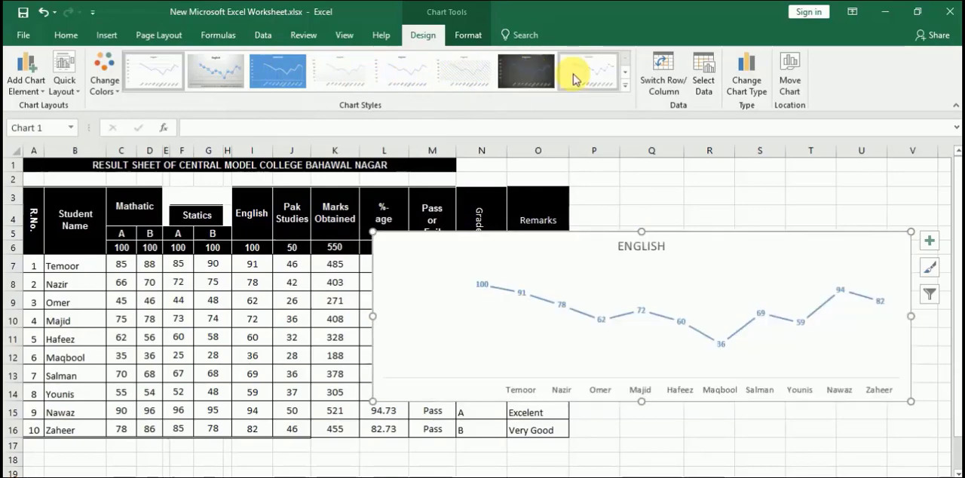
left_click(625, 92)
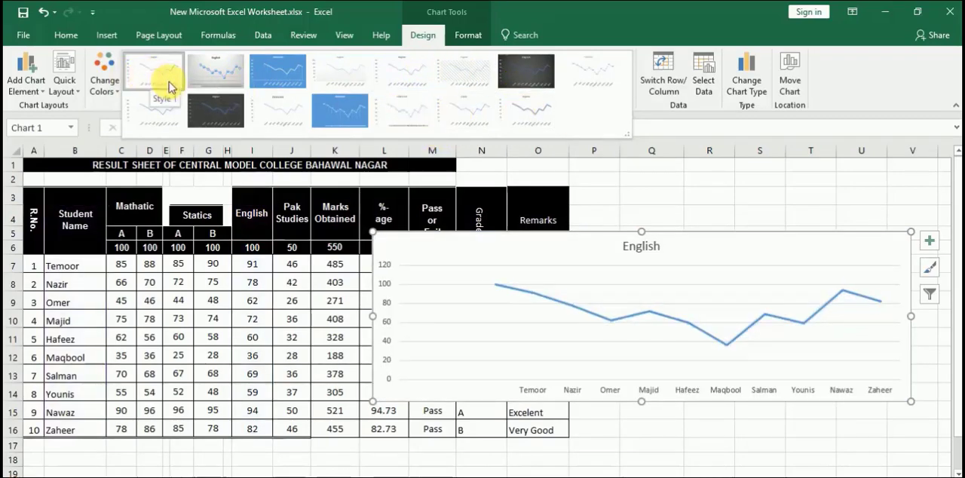
left_click(475, 120)
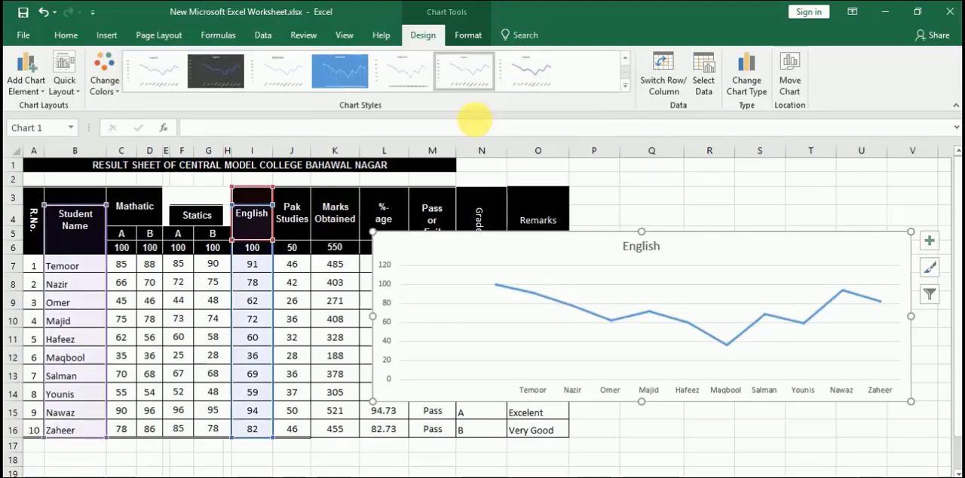
Apply the quick layout Layout 1 to the English chart and extend its lower edge down to row 15
left_click(73, 90)
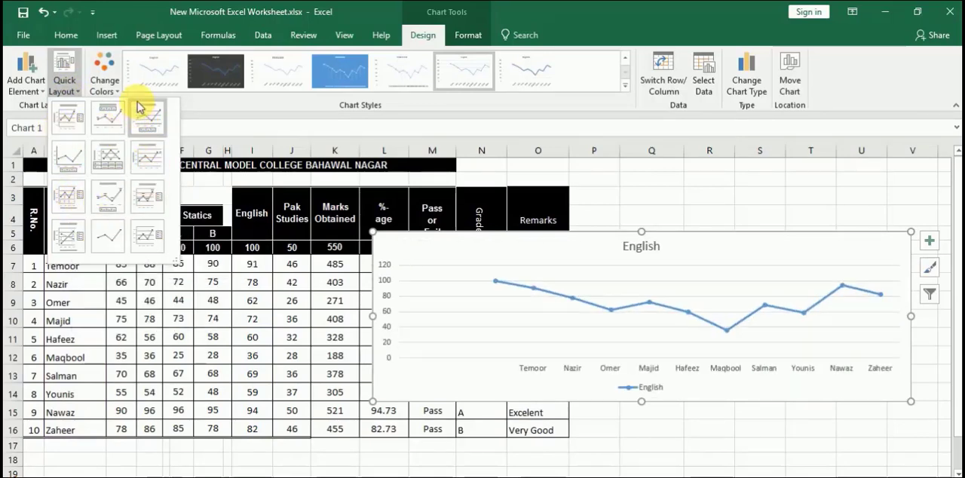
left_click(69, 124)
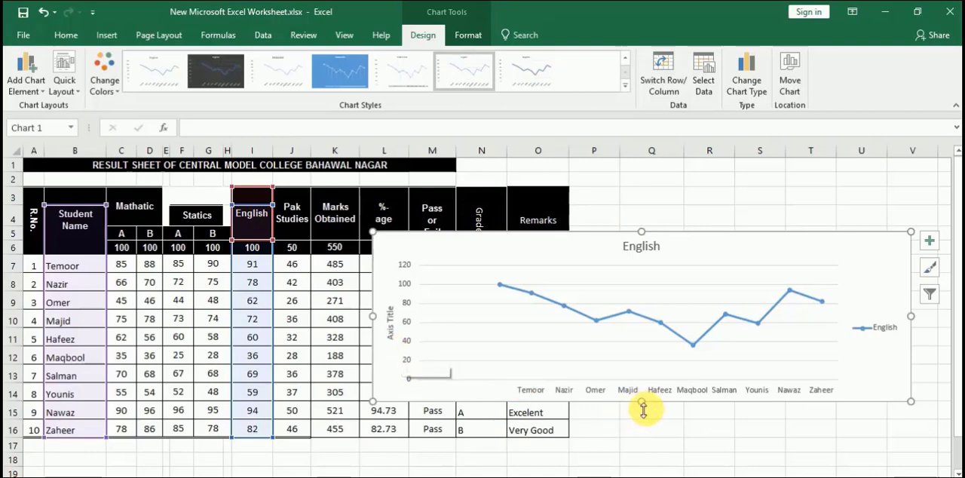
left_click_drag(641, 401, 641, 414)
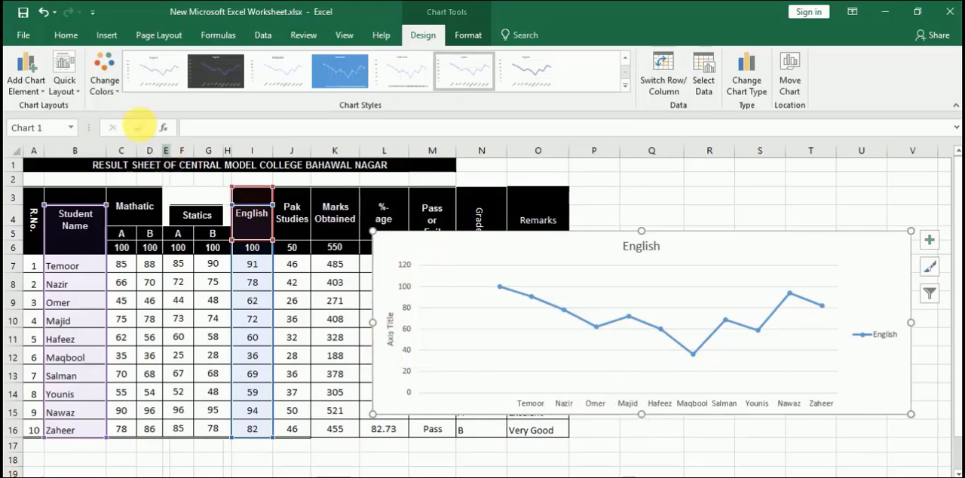
Apply the quick layout Layout 10, with horizontal and vertical axis titles, and deselect the chart
left_click(64, 80)
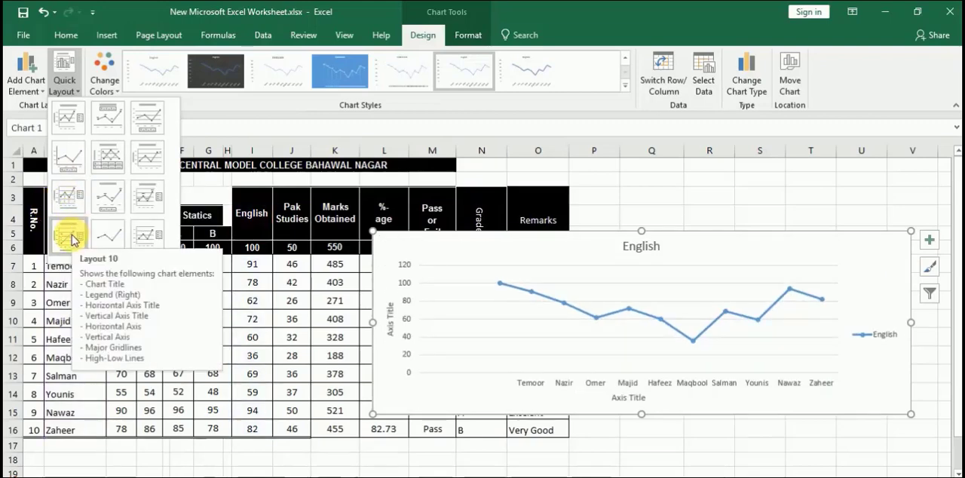
left_click(70, 237)
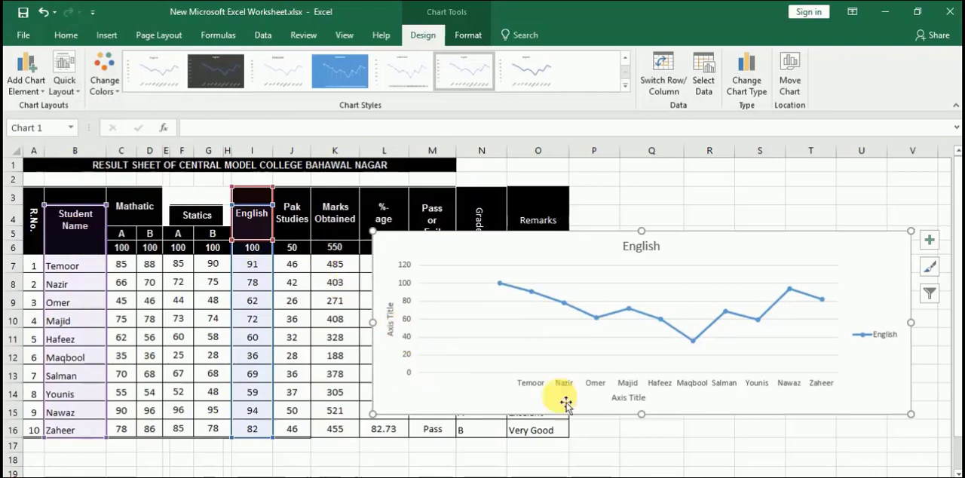
left_click(649, 431)
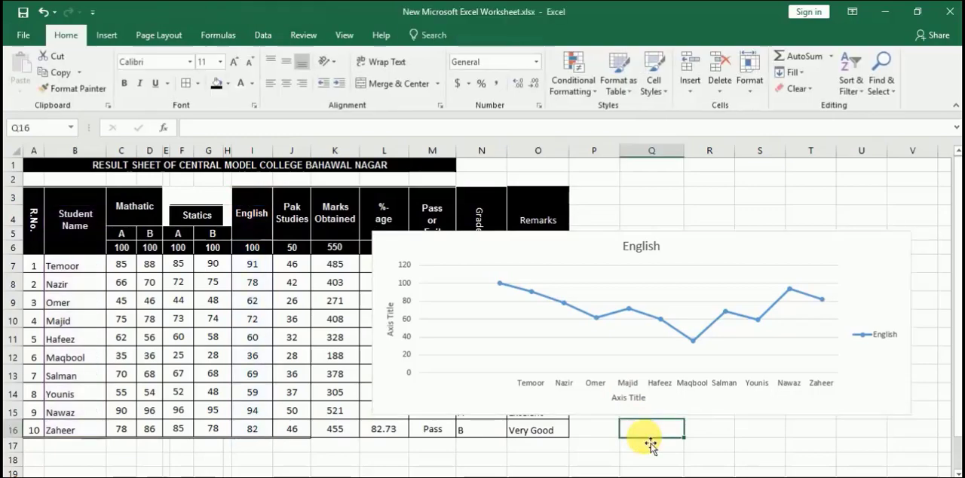
Replace the placeholder text of the chart's horizontal axis title with "Student Name"
double_click(633, 399)
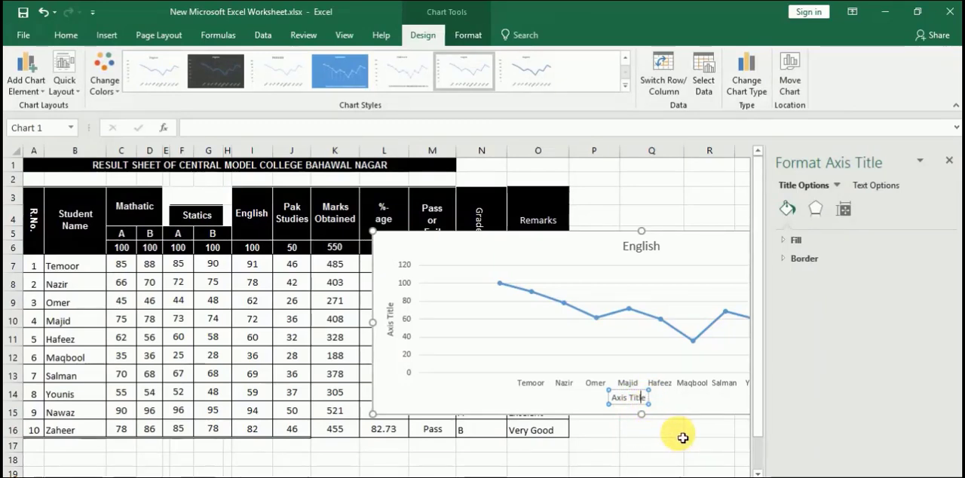
key("BackSpace")
key("BackSpace")
key("BackSpace")
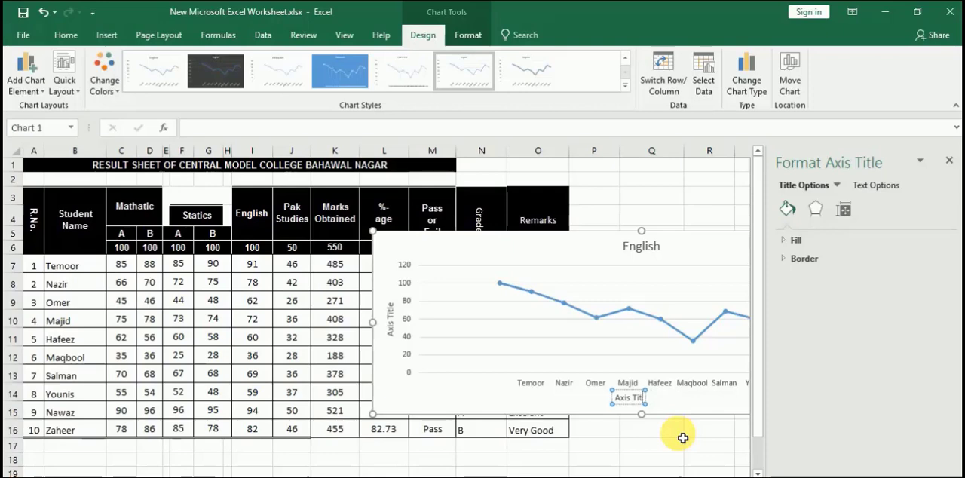
key("BackSpace")
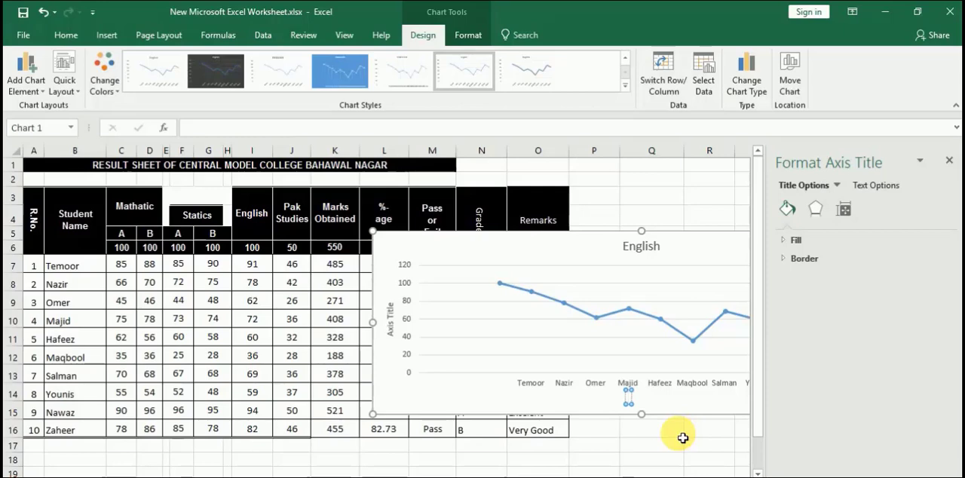
type("Stud")
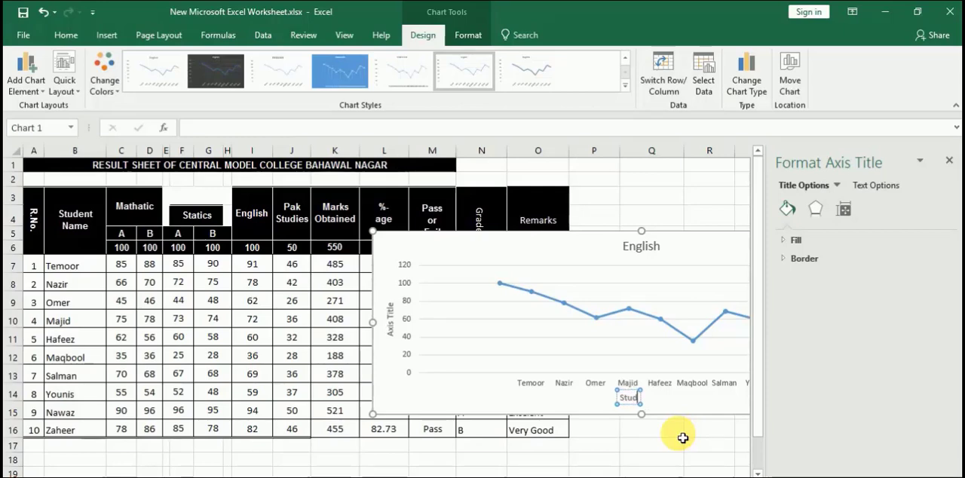
type("ent")
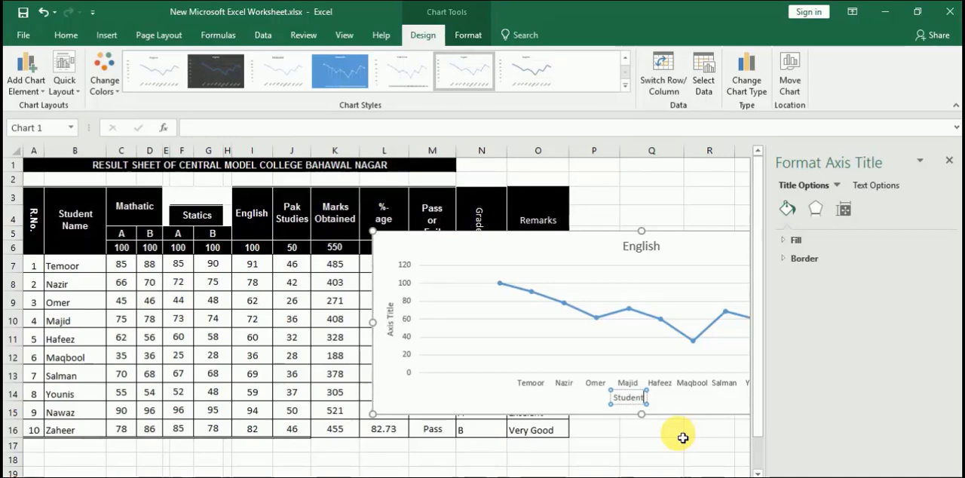
type(" Name")
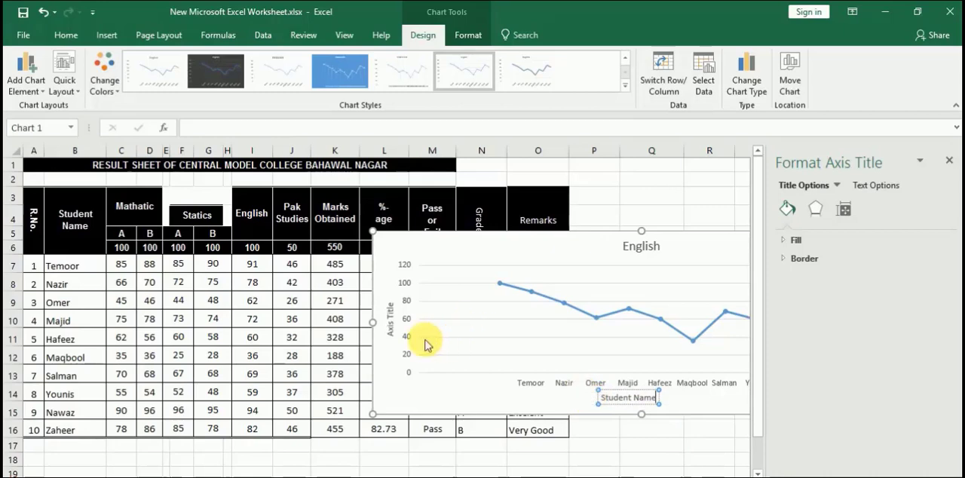
Replace the vertical axis title's placeholder text with "Marks Obtained" and leave the title's text editing
left_click_drag(385, 323, 407, 343)
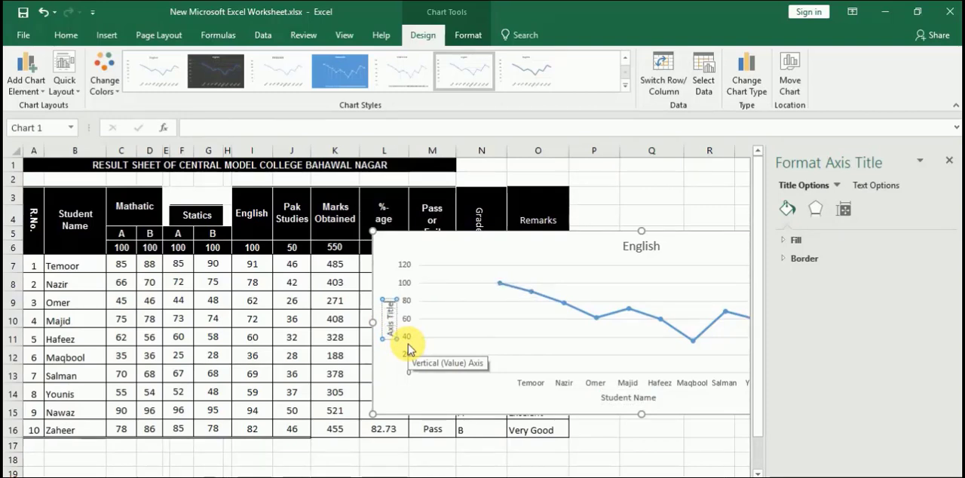
key("BackSpace")
key("BackSpace")
key("BackSpace")
key("BackSpace")
key("BackSpace")
key("BackSpace")
key("BackSpace")
key("BackSpace")
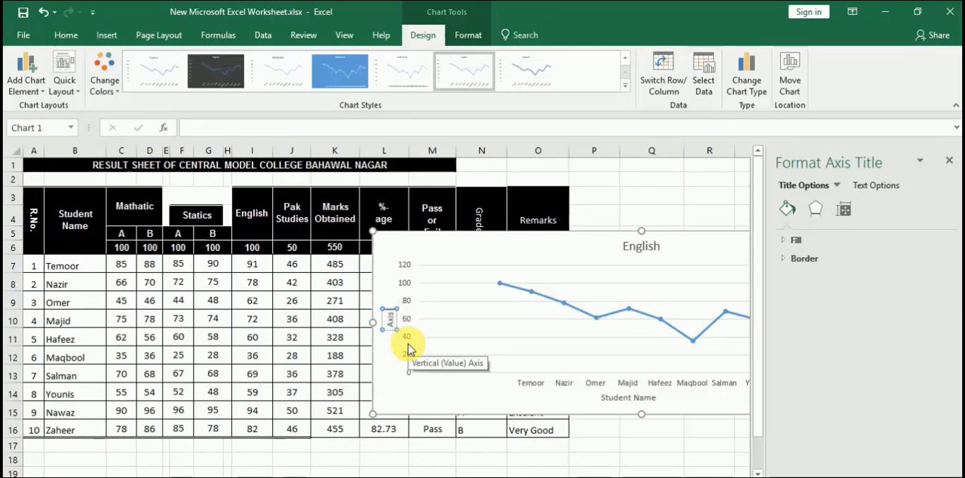
key("BackSpace")
key("BackSpace")
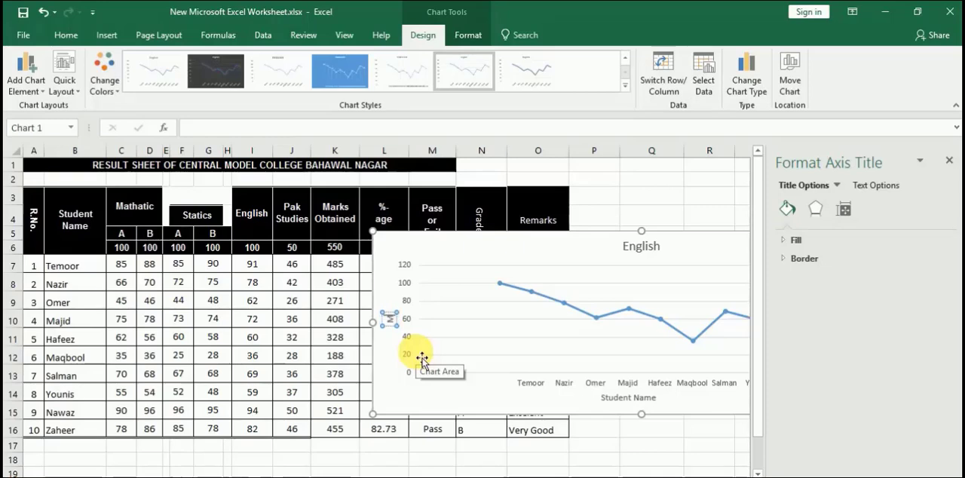
type("Marks Obtai")
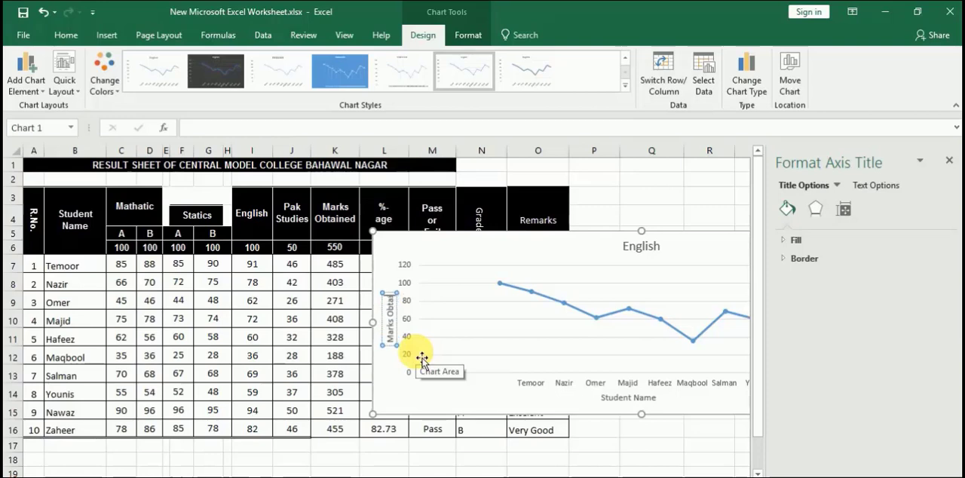
type("n")
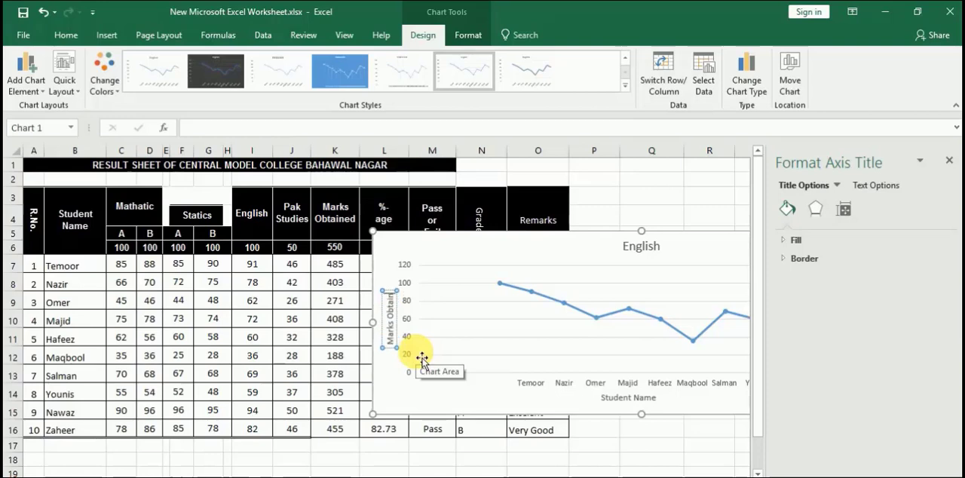
type("ed")
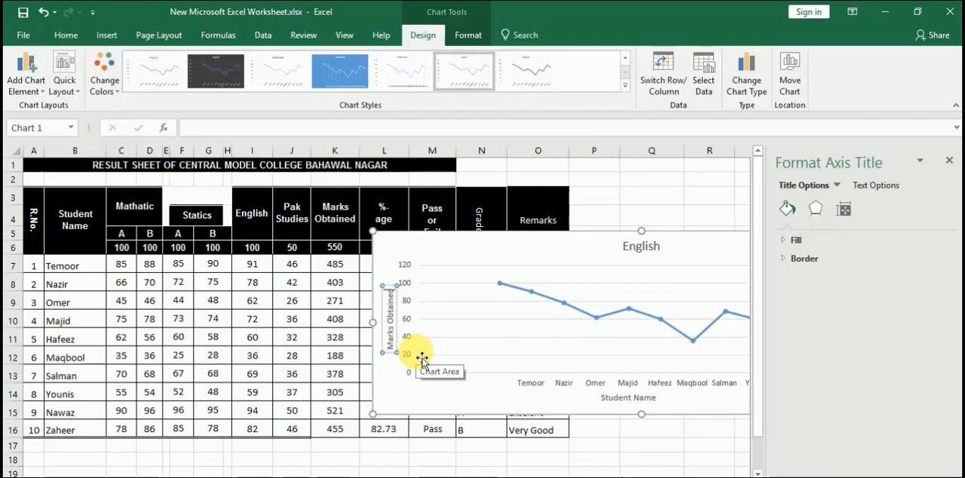
left_click(471, 410)
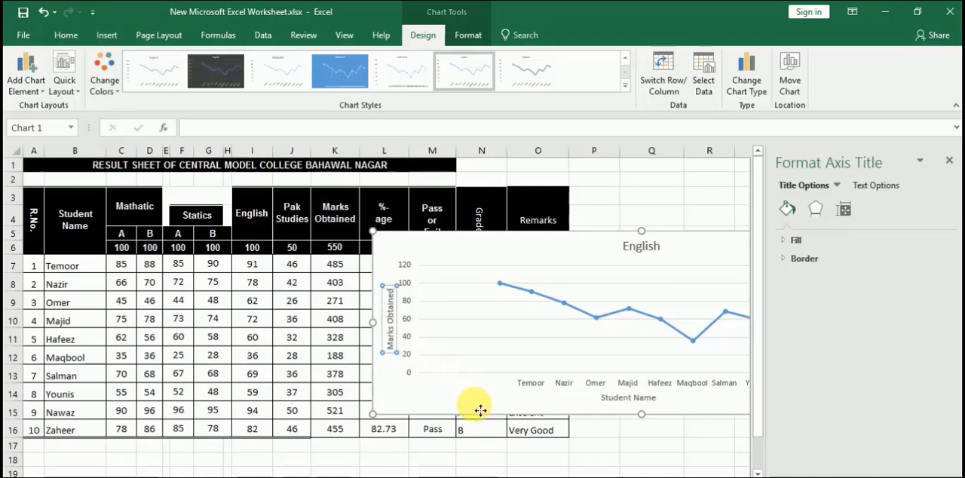
Change the chart title to "Marks in English", close the formatting pane and select the whole chart
left_click(637, 249)
left_click(624, 249)
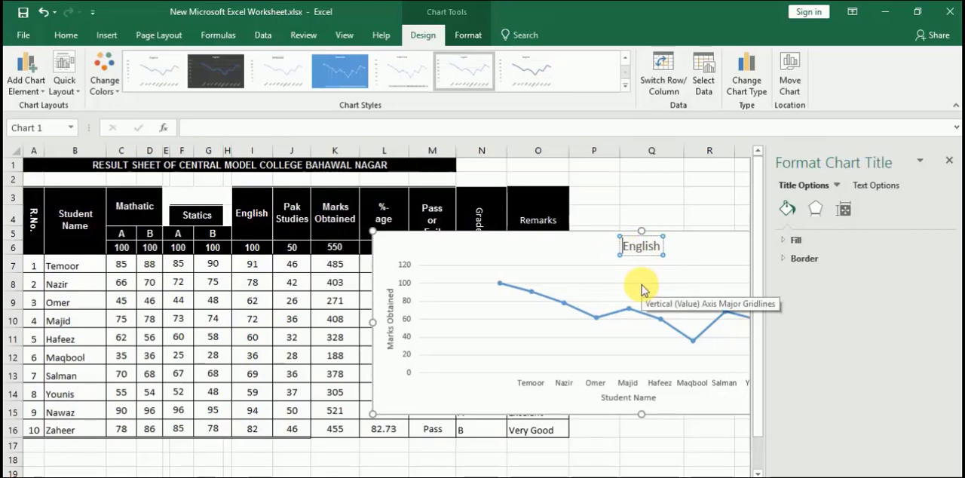
type("Mark")
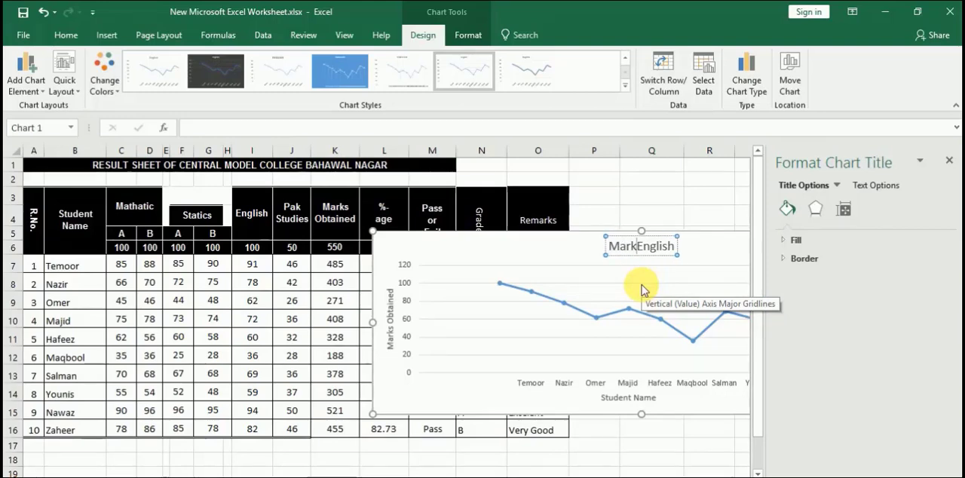
type("s in")
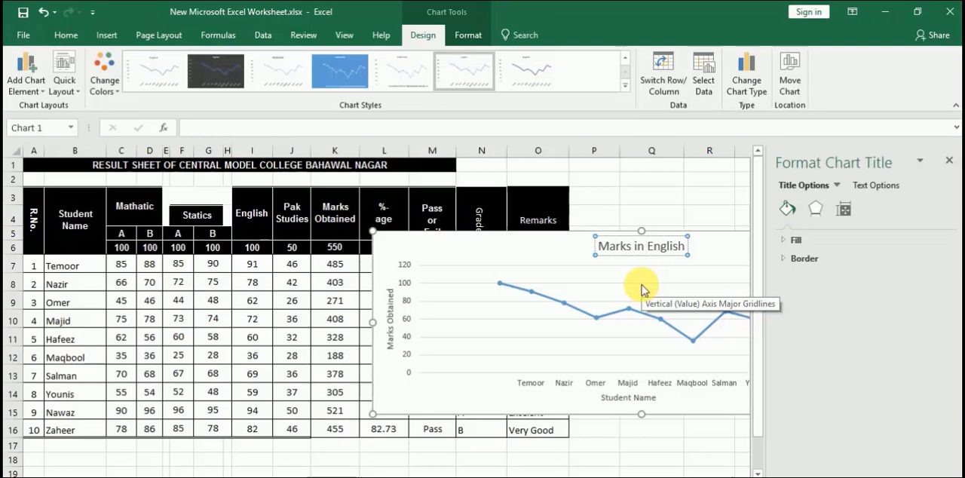
left_click(949, 161)
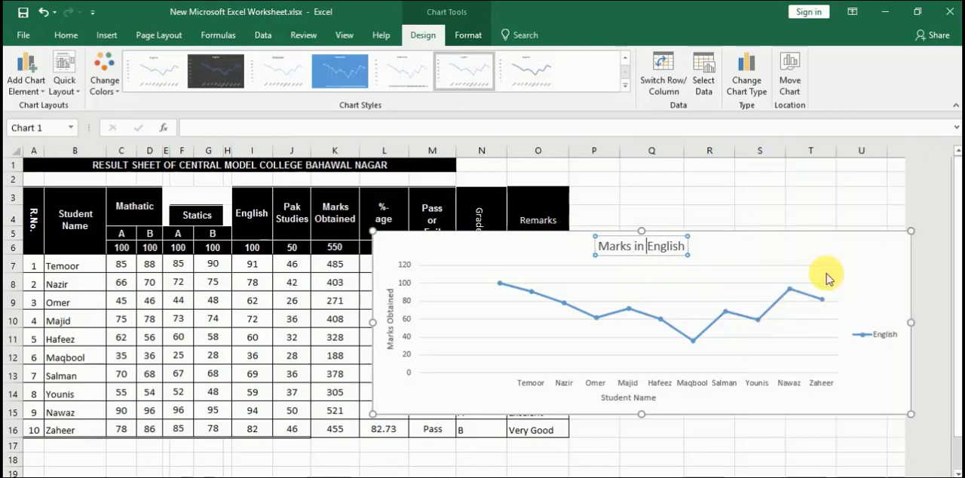
left_click(808, 254)
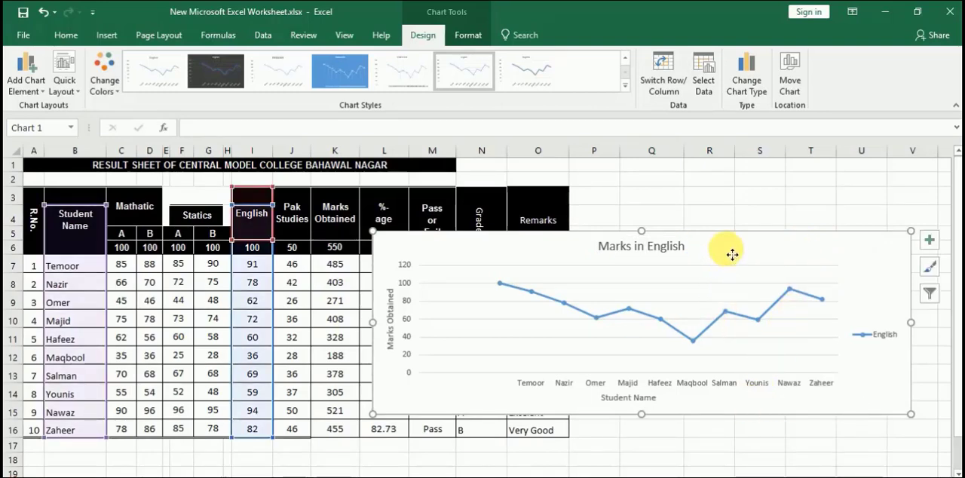
Move the chart directly below the result table, starting in row 17 at column A, and shorten it to end at row 27
left_click_drag(728, 254, 446, 448)
scroll(607, 323, "down", 3)
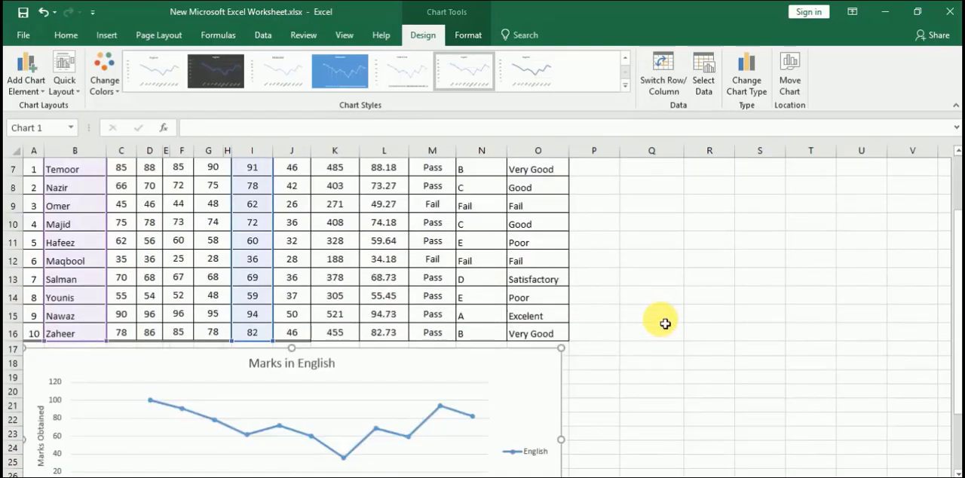
scroll(665, 323, "down", 1)
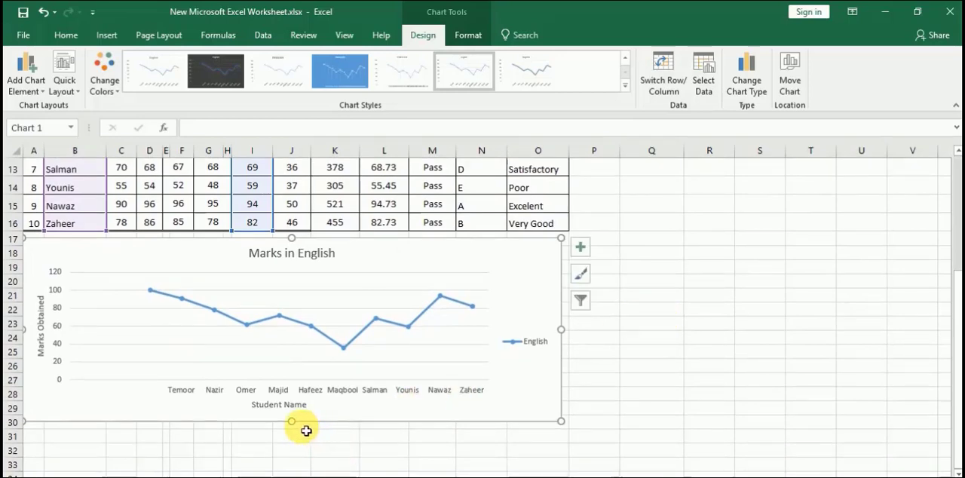
left_click_drag(297, 430, 292, 388)
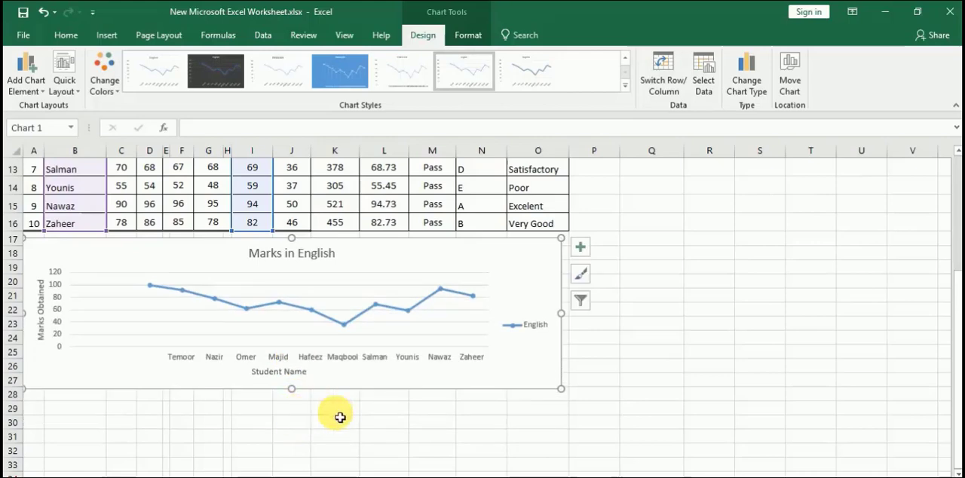